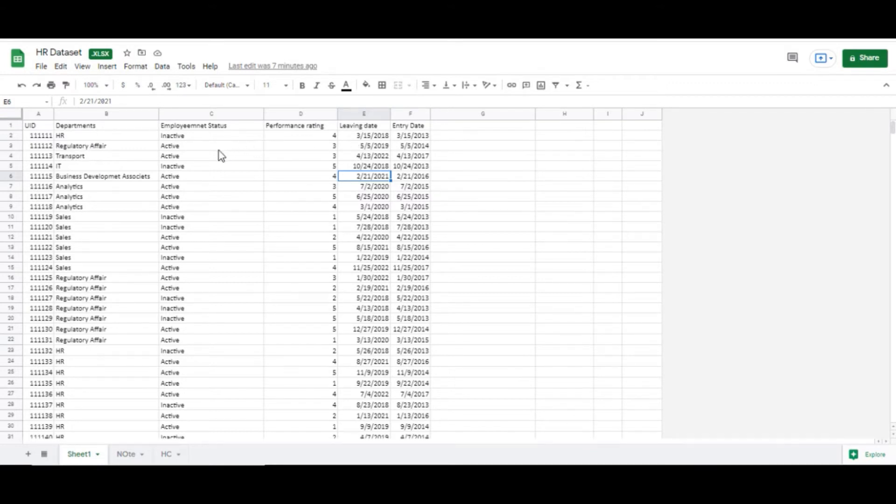
# - Examine the column headers and sample records in the HR data on Sheet1, from UID to Entry Date
pyautogui.click(38, 127)
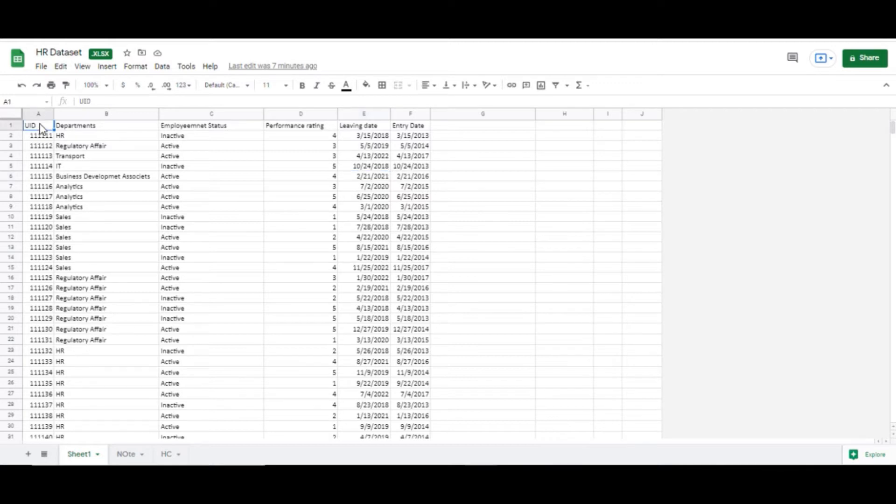
pyautogui.press('Right')
pyautogui.press('Right')
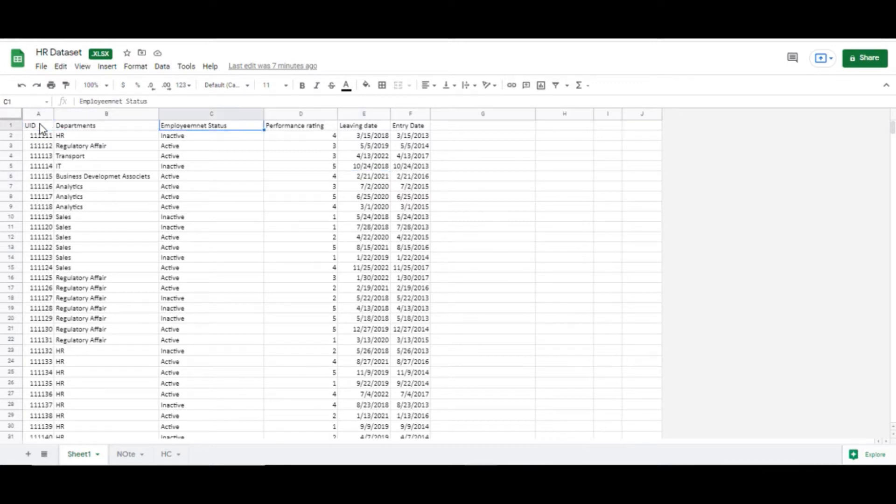
pyautogui.press('Right')
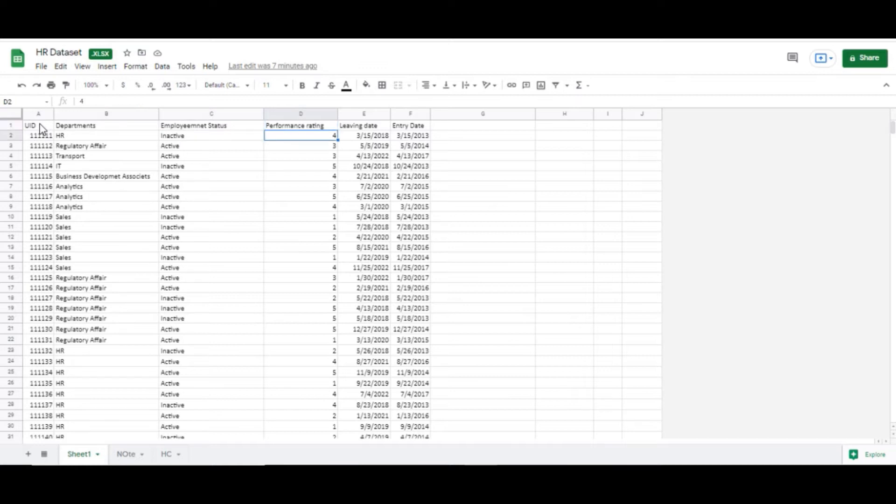
pyautogui.press('Down')
pyautogui.press('Down')
pyautogui.press('Down')
pyautogui.press('Down')
pyautogui.press('Right')
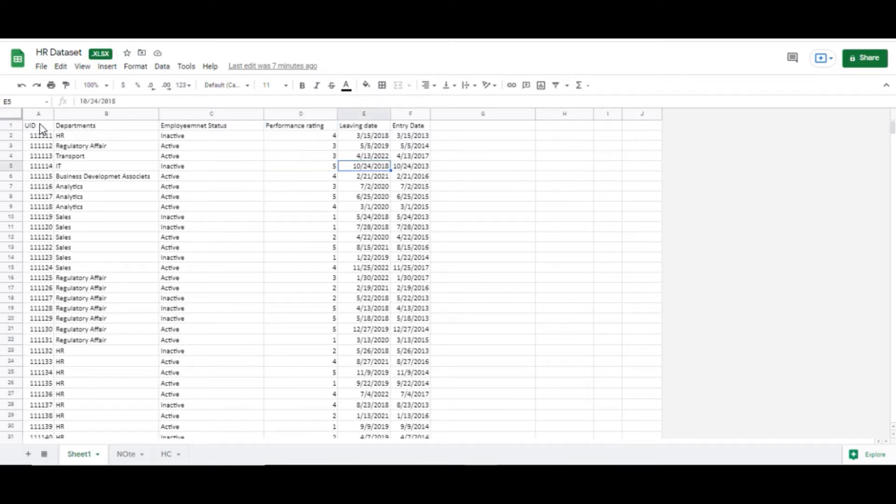
pyautogui.press('Up')
pyautogui.press('Up')
pyautogui.press('Up')
pyautogui.press('Up')
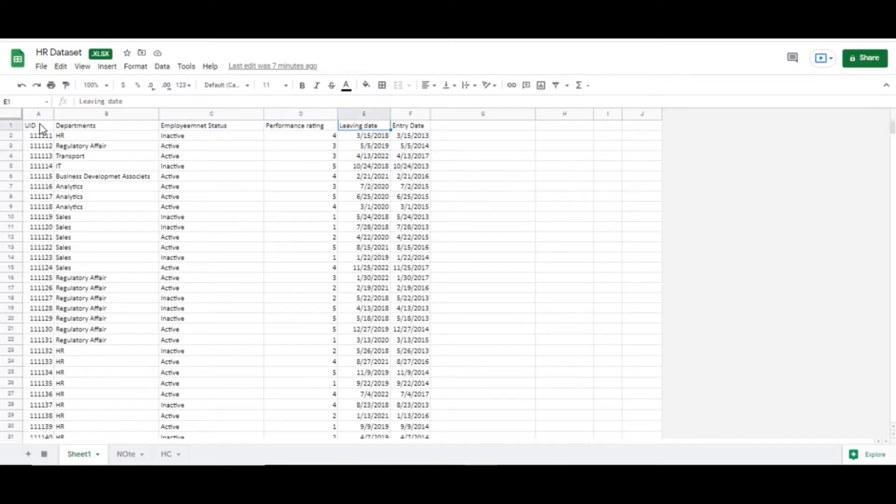
pyautogui.press('Right')
pyautogui.press('Left')
pyautogui.press('Left')
pyautogui.press('Left')
pyautogui.press('Left')
pyautogui.press('Left')
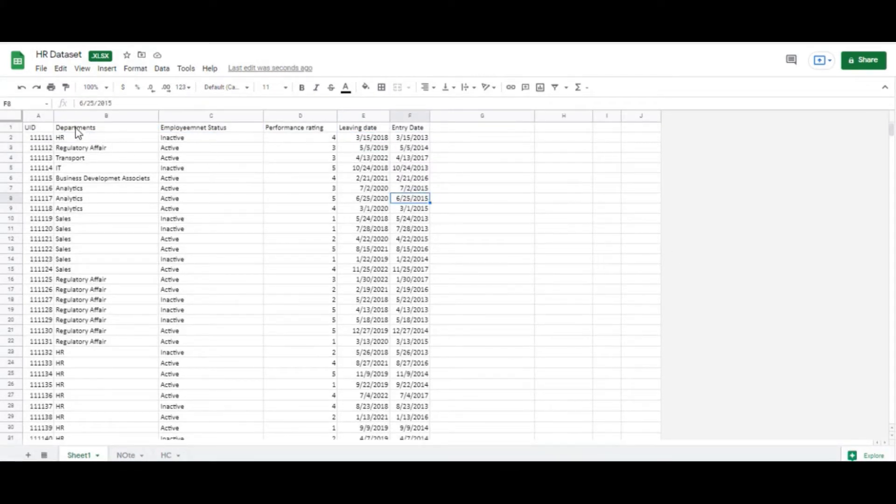
# - Fill the header row A1:F1 on Sheet1 with a light blue background
pyautogui.click(131, 131)
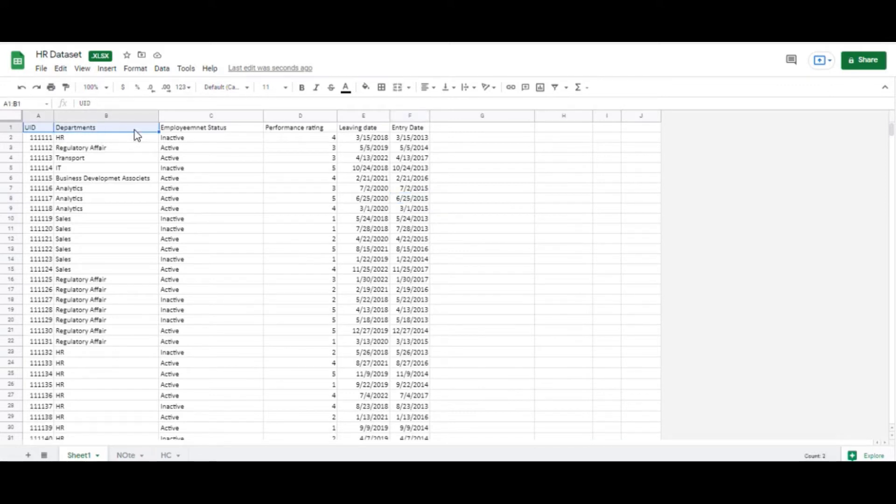
pyautogui.moveTo(35, 130); pyautogui.dragTo(415, 134)
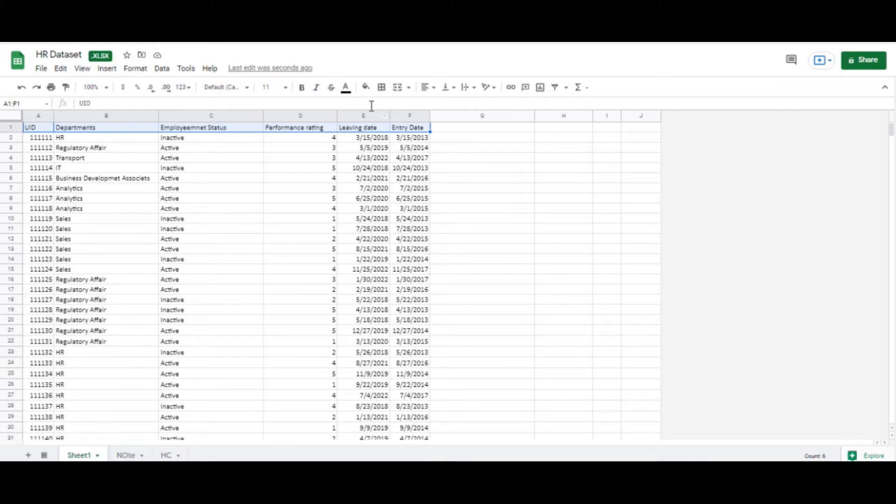
pyautogui.click(368, 89)
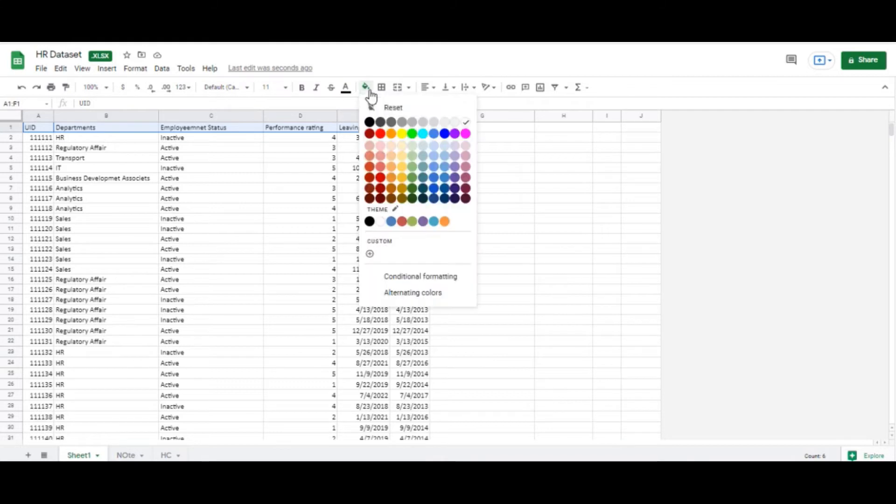
pyautogui.click(439, 161)
pyautogui.click(189, 200)
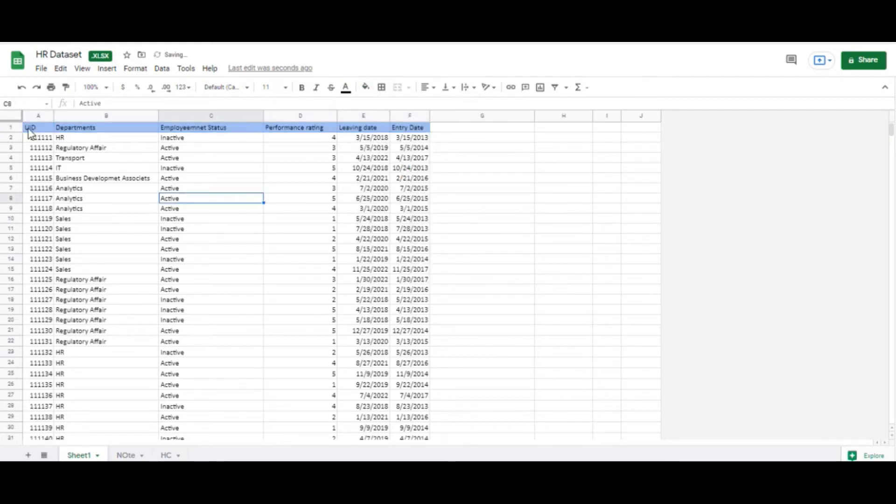
pyautogui.click(223, 211)
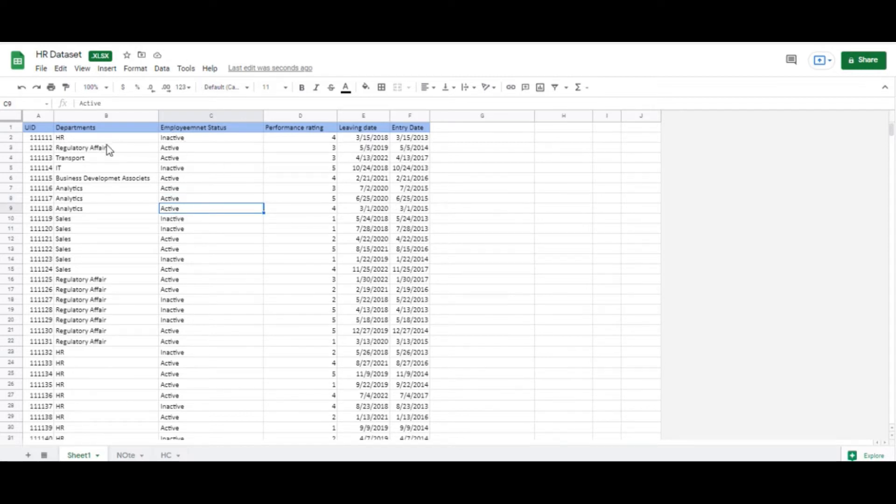
# - Create a pivot table on a new sheet using the data range Sheet1!A1:F
pyautogui.click(119, 198)
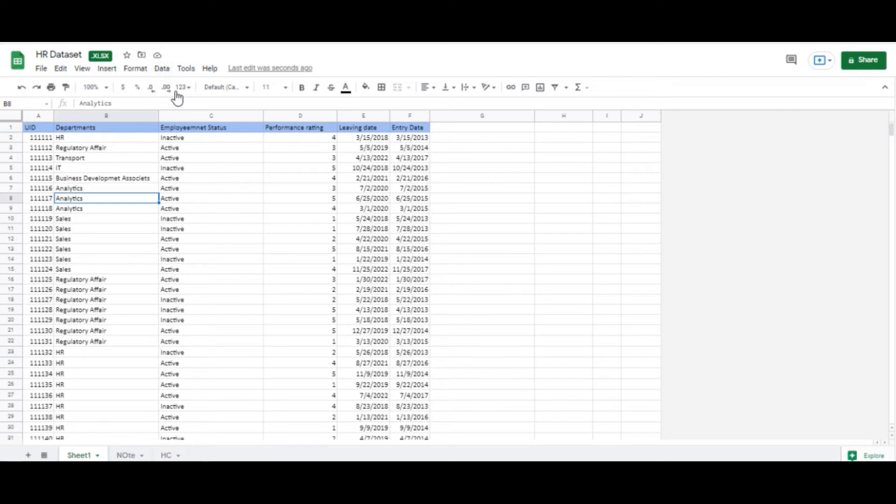
pyautogui.click(162, 70)
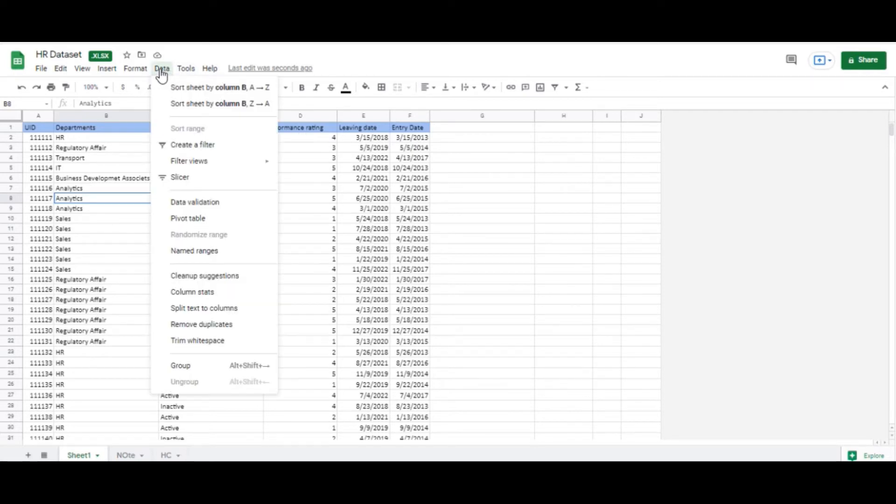
pyautogui.click(192, 219)
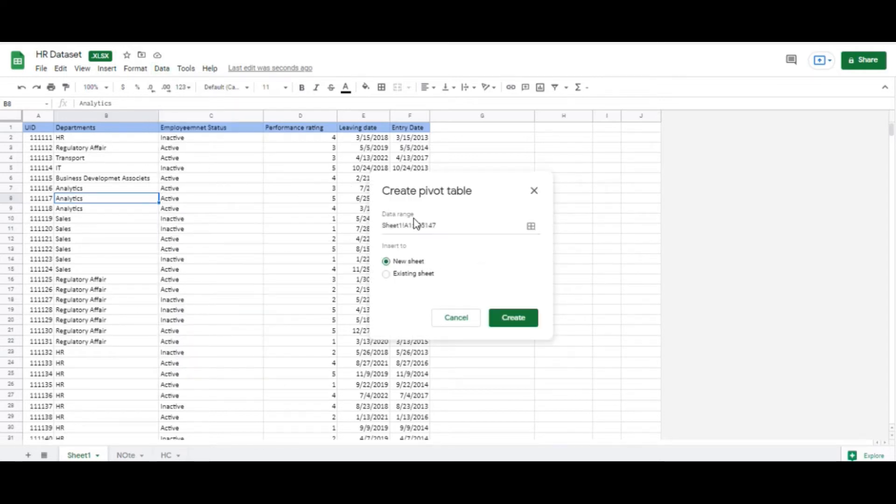
pyautogui.moveTo(386, 225); pyautogui.dragTo(476, 222)
pyautogui.click(464, 226)
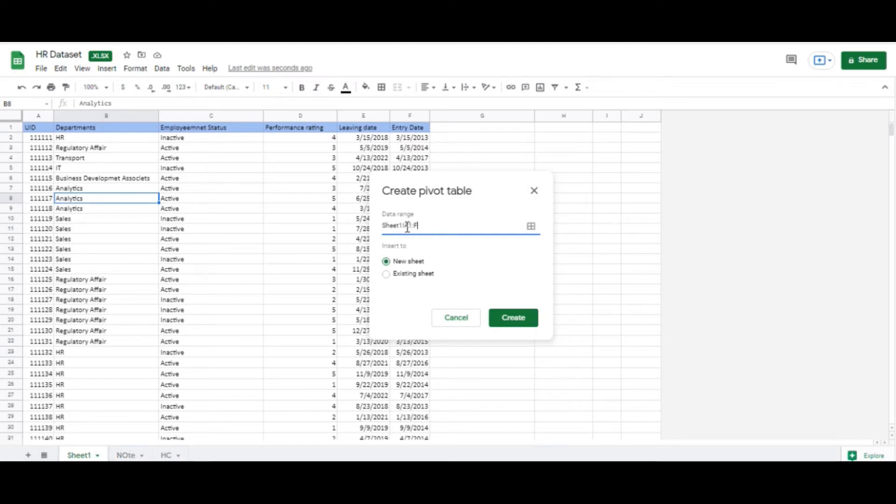
pyautogui.click(31, 133)
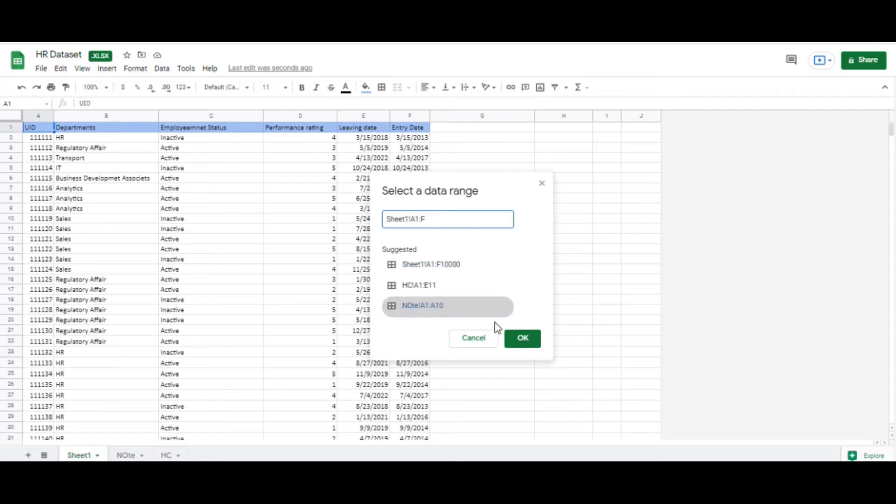
pyautogui.click(523, 341)
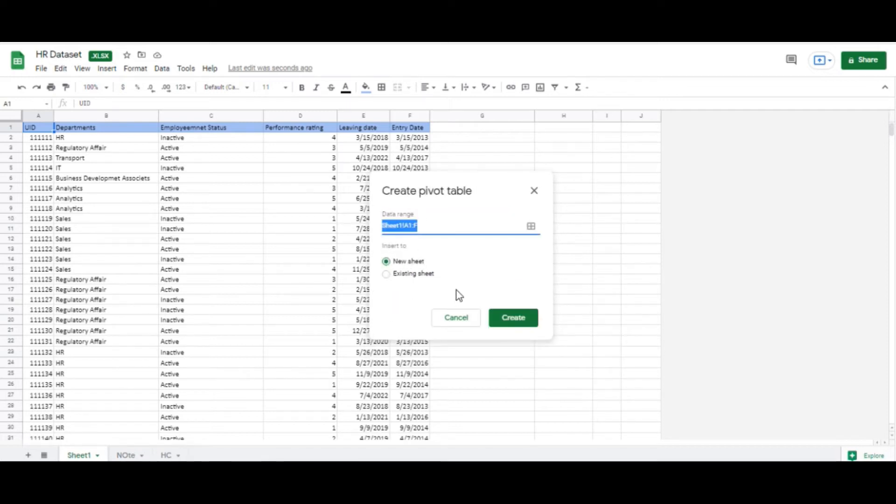
pyautogui.click(514, 325)
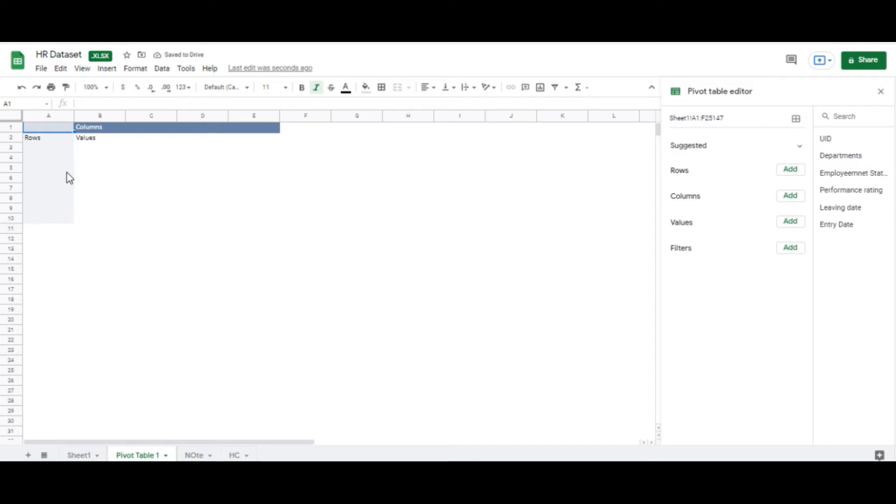
# - Add Departments as the pivot table's rows and Employeemnet Status as its columns
pyautogui.click(102, 149)
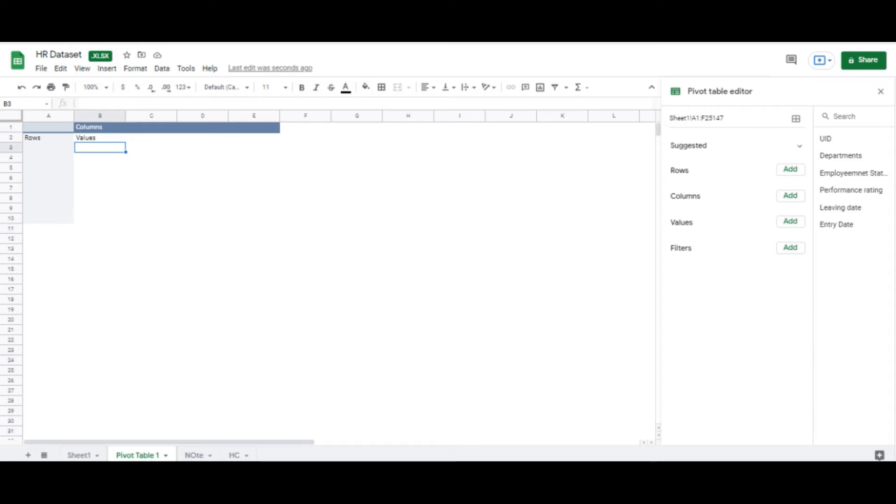
pyautogui.click(789, 170)
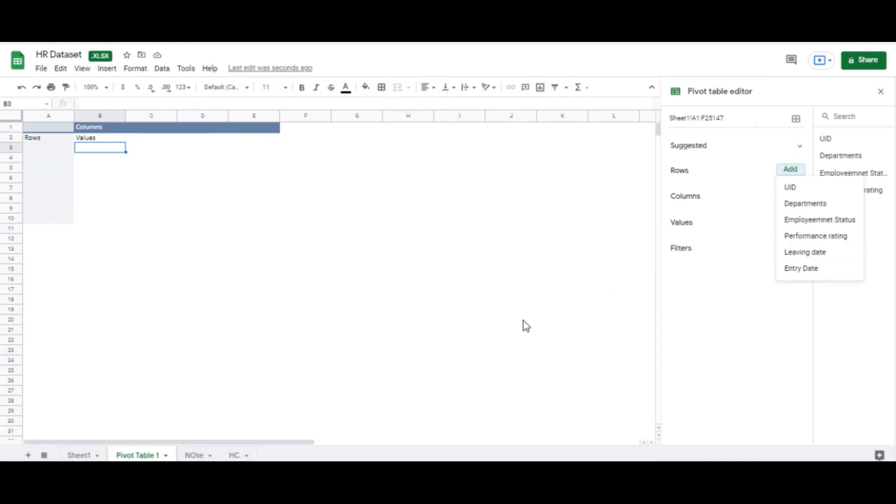
pyautogui.click(806, 204)
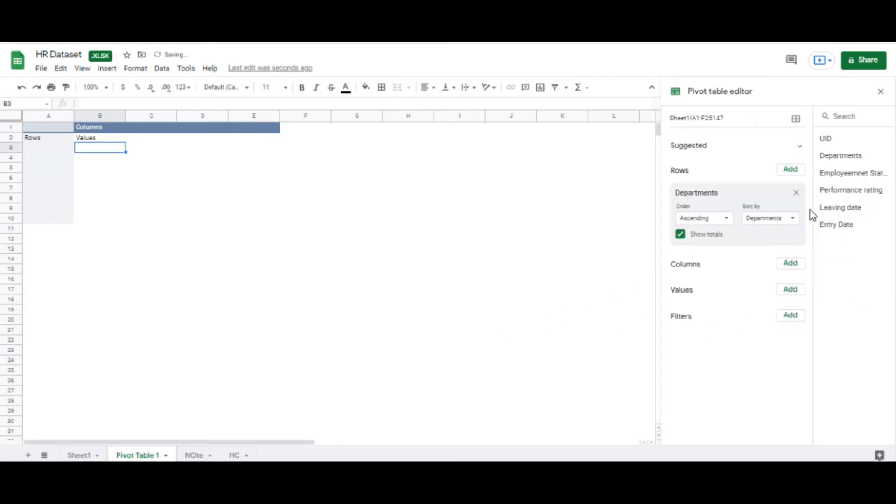
pyautogui.click(793, 264)
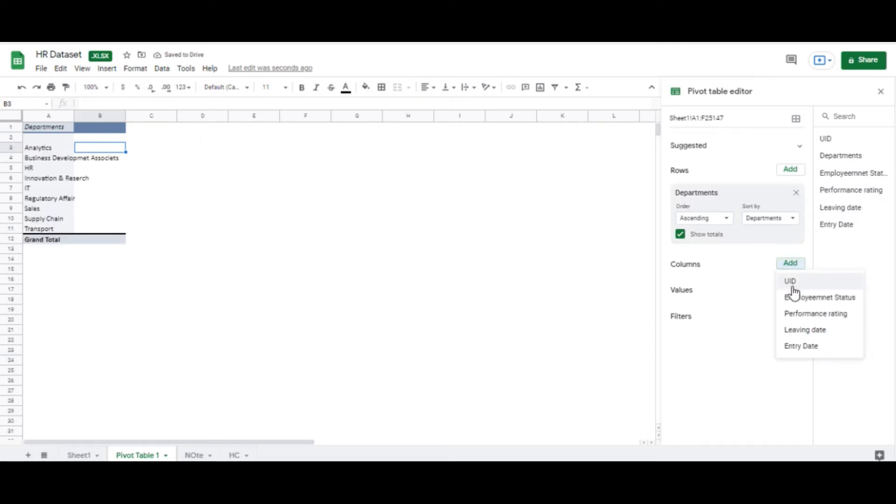
pyautogui.click(823, 304)
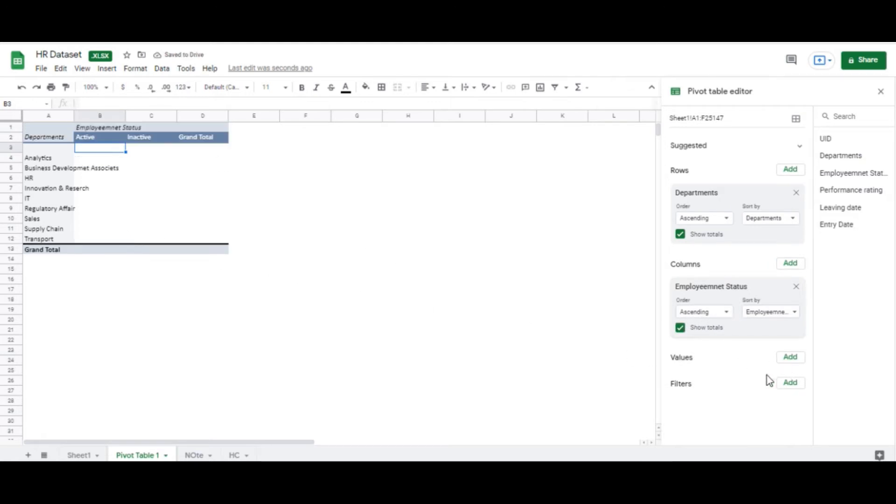
# - Add UID to the pivot table's values and summarize it by COUNTA
pyautogui.click(789, 358)
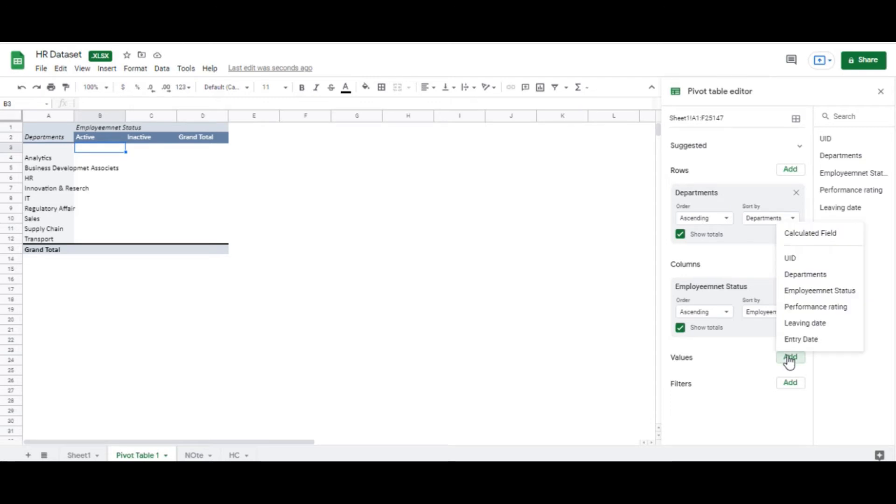
pyautogui.click(810, 265)
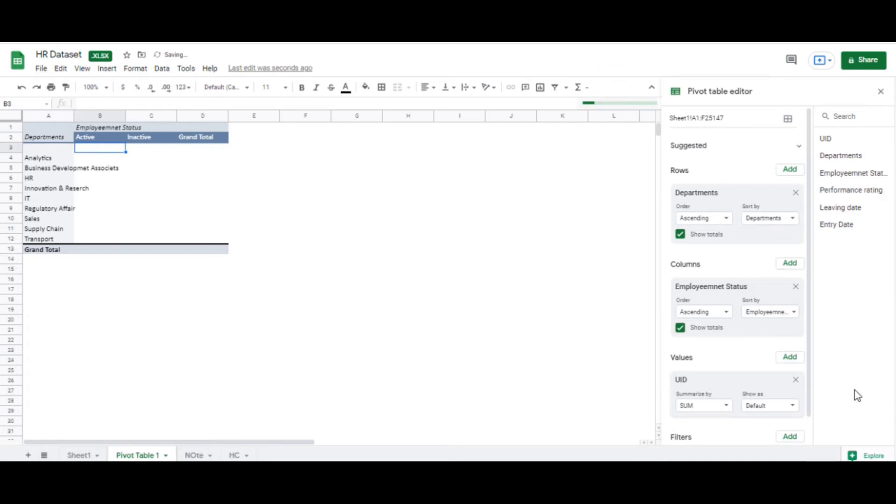
pyautogui.scroll(-1, 812, 404)
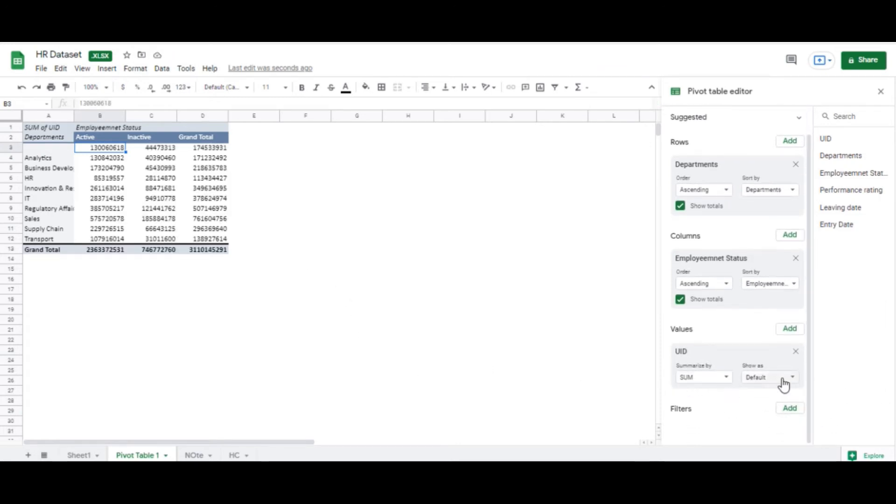
pyautogui.click(704, 382)
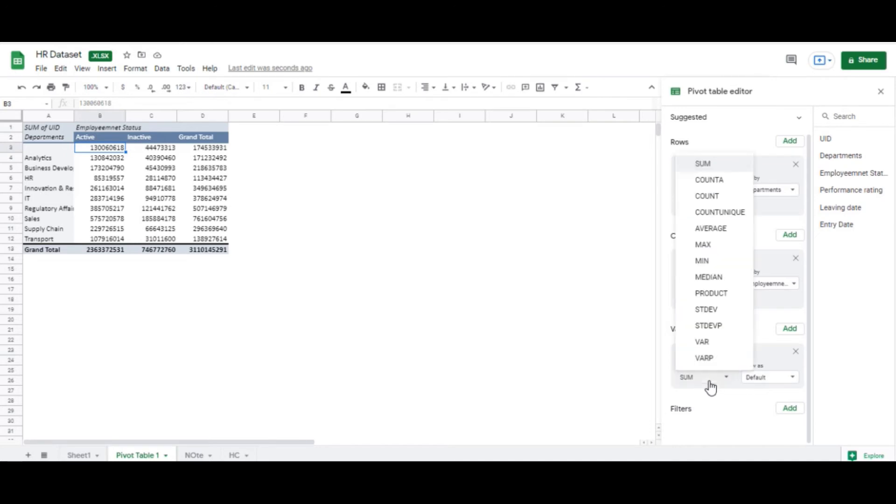
pyautogui.click(726, 179)
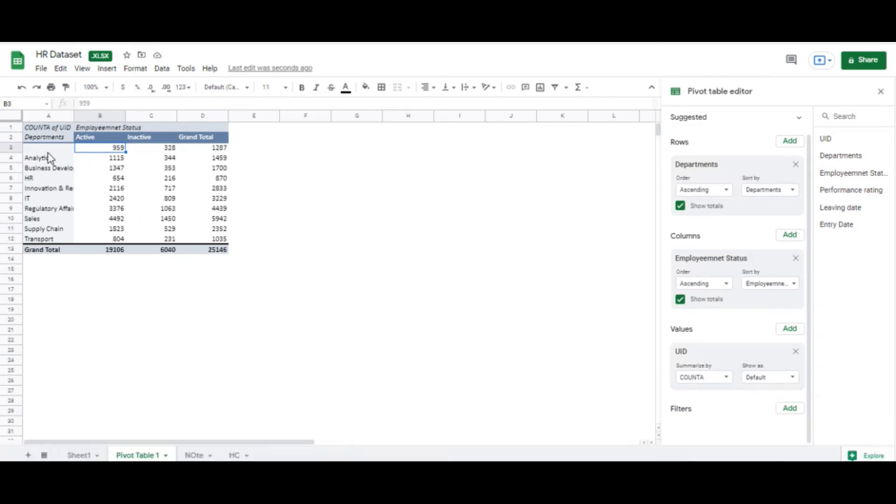
# - Examine the active, inactive and total employee counts in the pivot table's blank department row
pyautogui.click(33, 150)
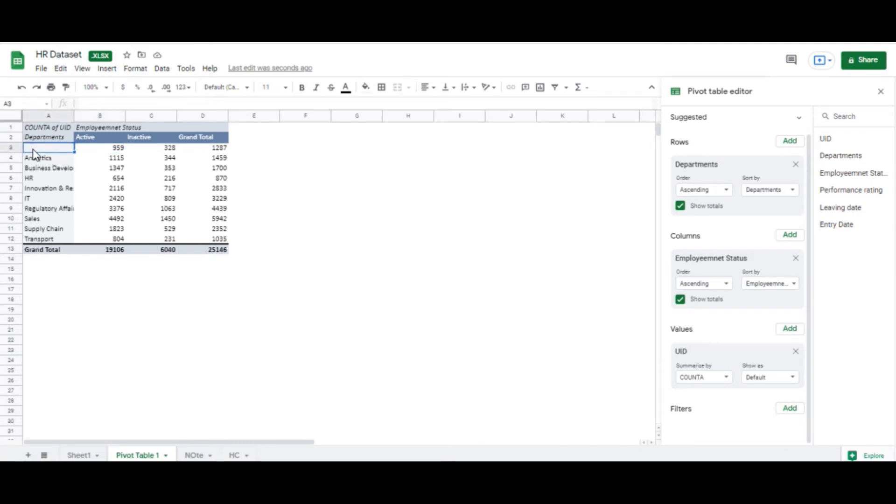
pyautogui.press('Right')
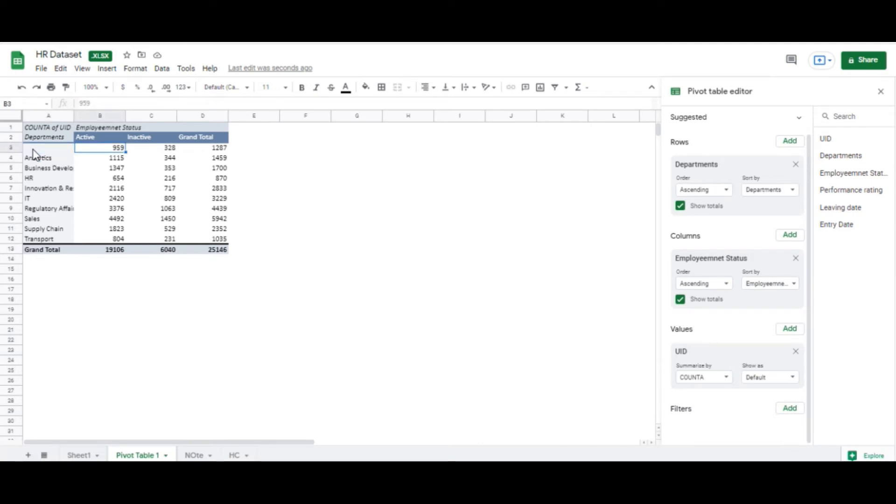
pyautogui.click(33, 149)
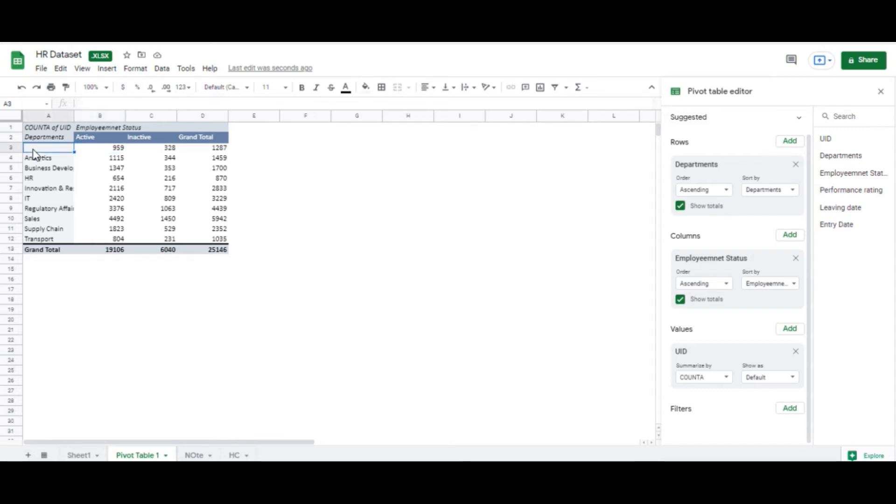
pyautogui.press('Right')
pyautogui.press('Right')
pyautogui.press('Right')
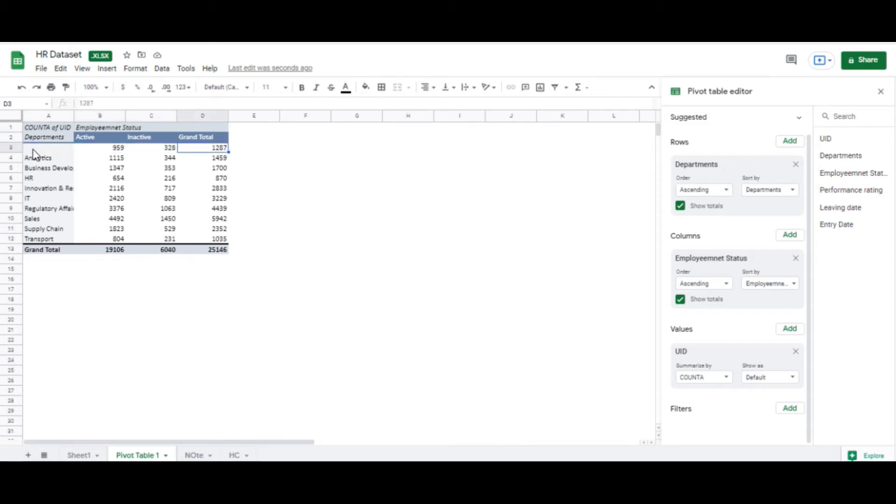
pyautogui.press('Left')
pyautogui.press('Left')
pyautogui.press('Left')
# - Examine the active and inactive counts for Analytics and look through the departments listed below it
pyautogui.press('Down')
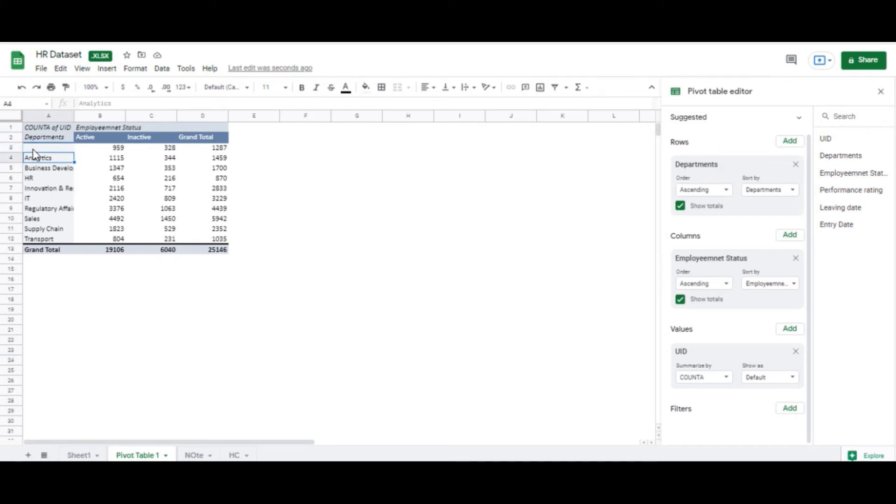
pyautogui.press('Right')
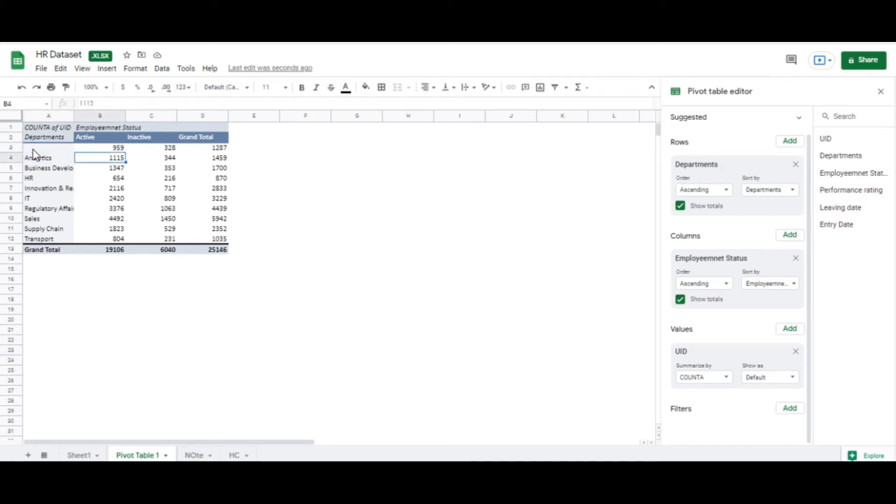
pyautogui.press('Right')
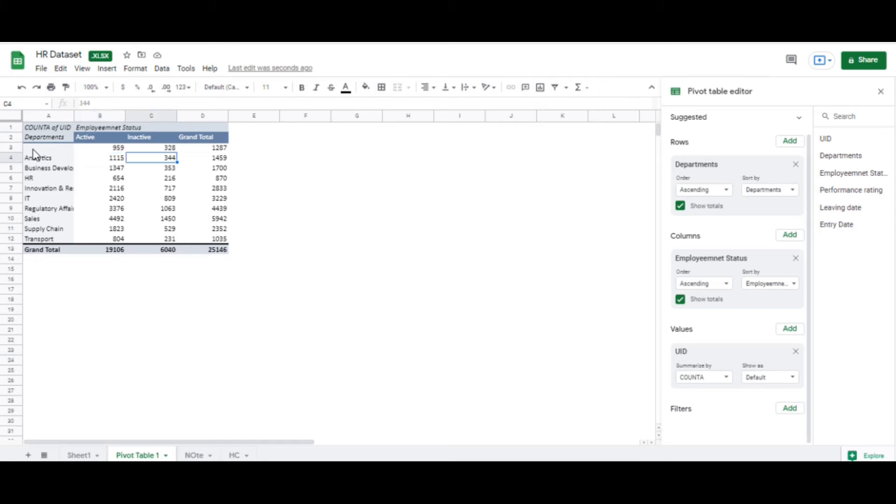
pyautogui.press('Down')
pyautogui.press('Down')
pyautogui.press('Down')
pyautogui.press('Down')
pyautogui.press('Down')
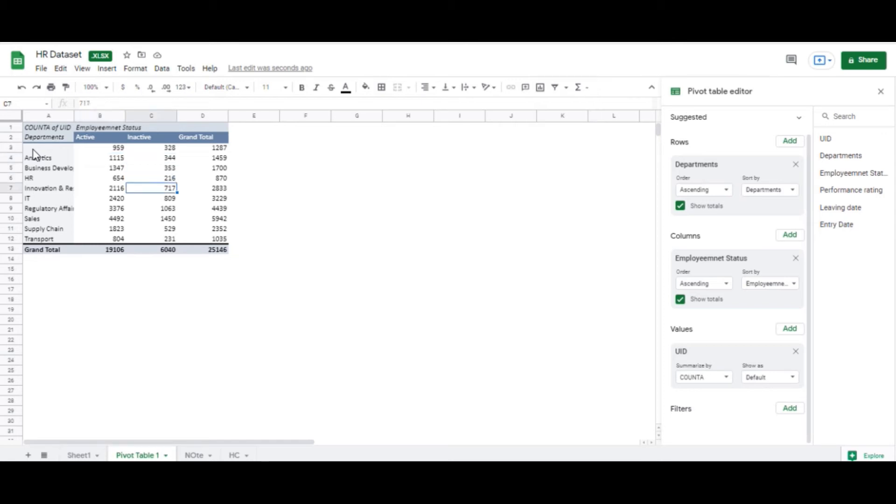
pyautogui.press('Left')
pyautogui.press('Left')
pyautogui.press('Up')
pyautogui.press('Up')
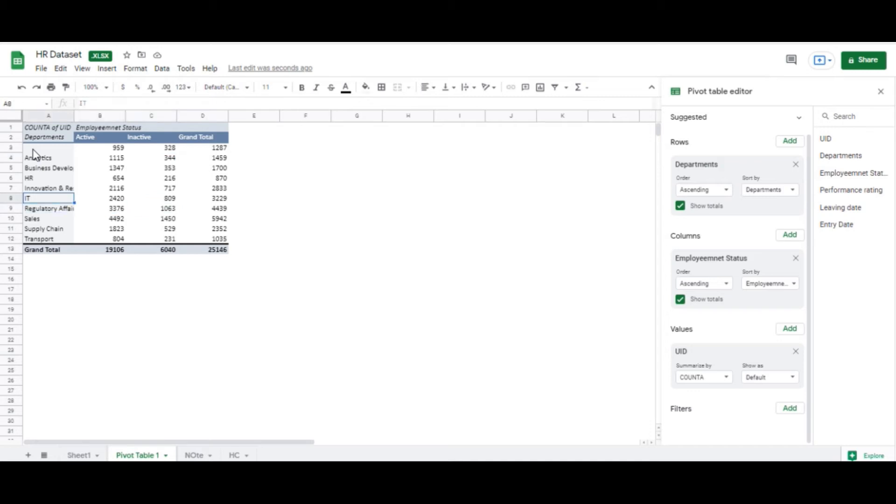
pyautogui.press('Down')
pyautogui.press('Up')
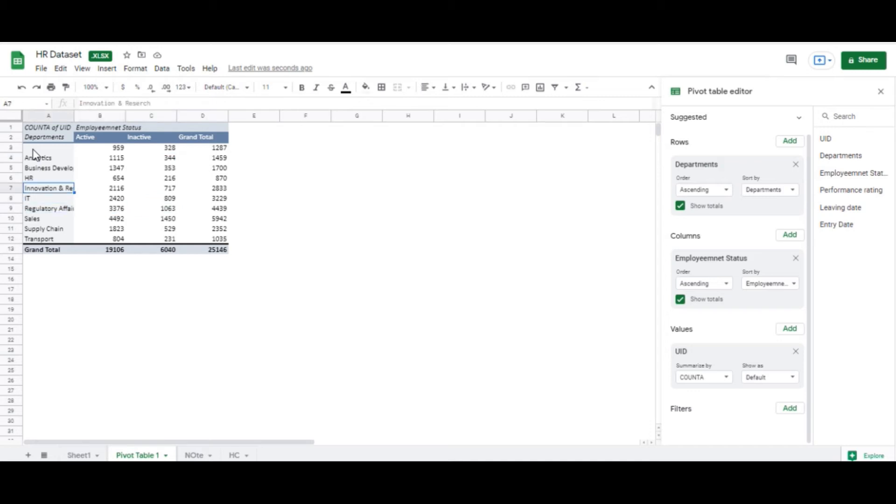
pyautogui.press('Up')
pyautogui.press('Up')
pyautogui.press('Down')
pyautogui.press('Down')
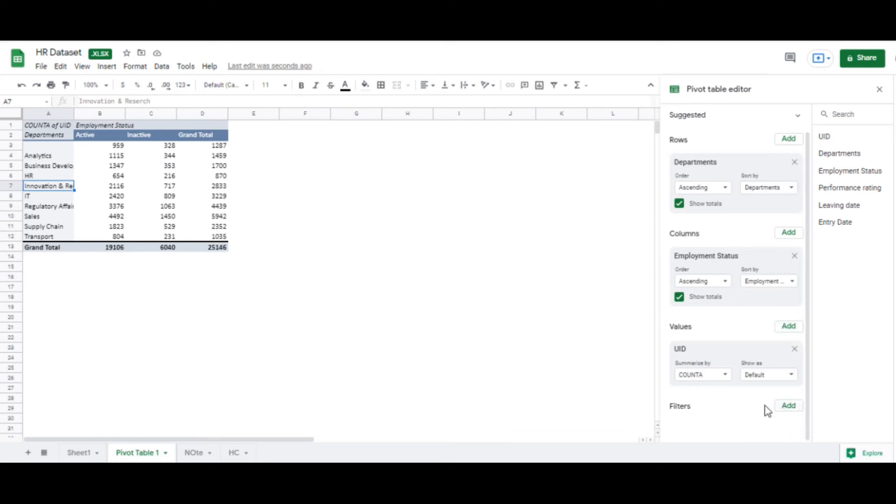
# - Add an Employment Status filter to the pivot table and exclude Inactive so only Active employees are counted
pyautogui.click(788, 406)
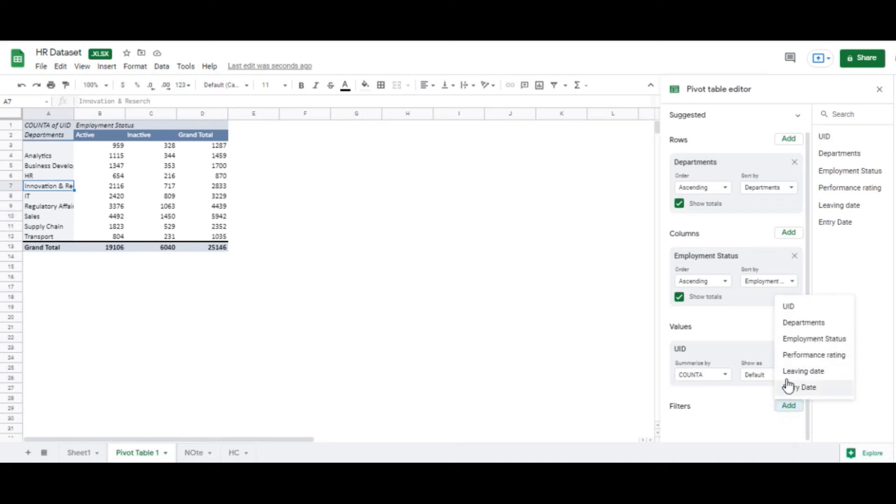
pyautogui.click(799, 346)
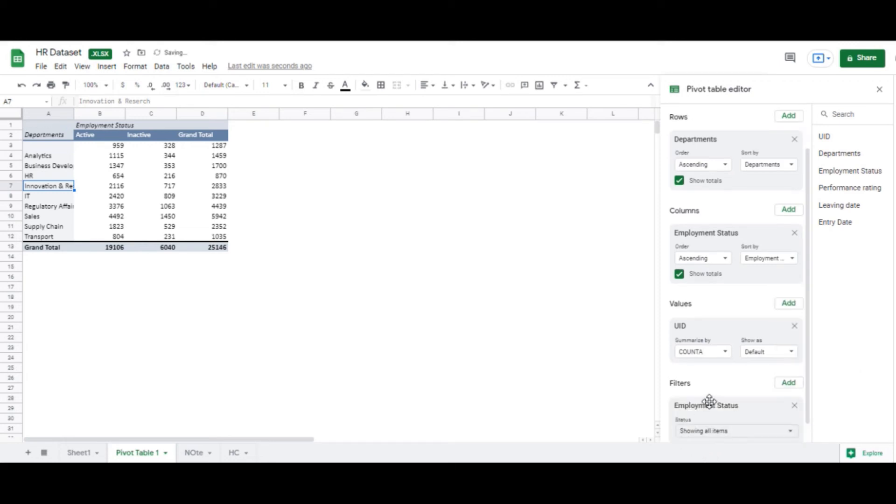
pyautogui.click(700, 416)
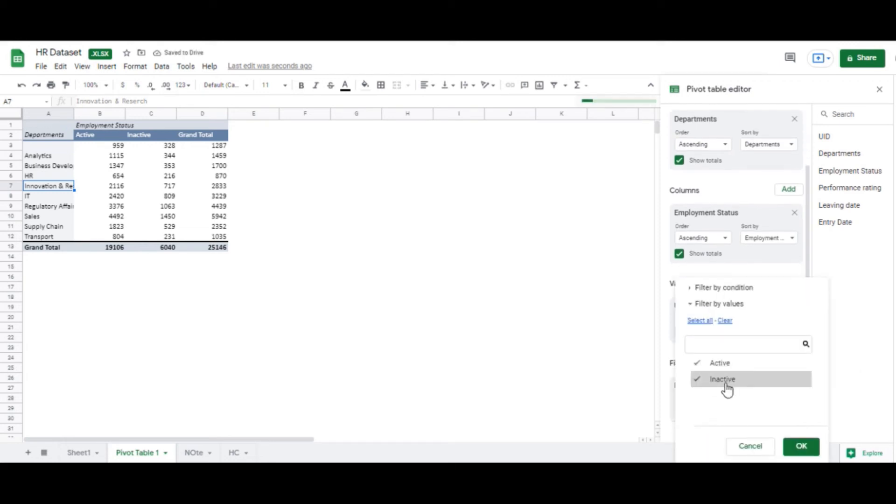
pyautogui.click(723, 380)
pyautogui.click(801, 447)
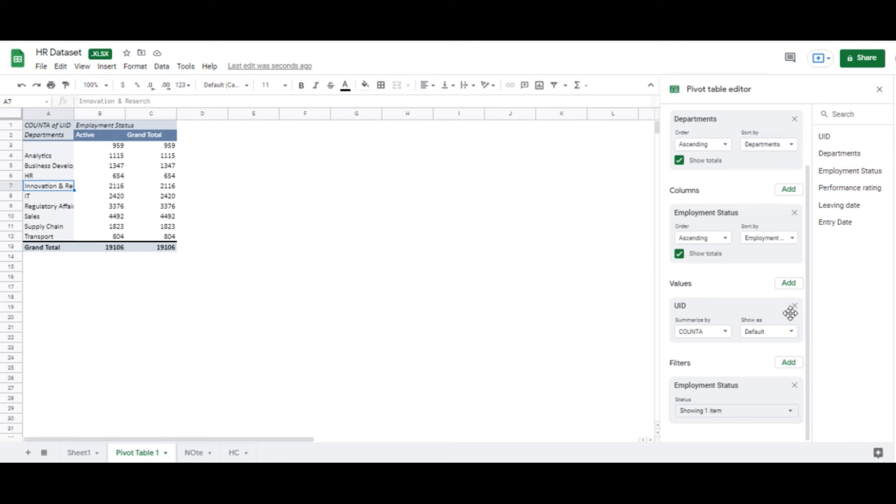
# - Sort the Departments rows in descending order by COUNTA of UID for Active
pyautogui.scroll(1, 756, 344)
pyautogui.scroll(-1, 710, 388)
pyautogui.scroll(2, 705, 374)
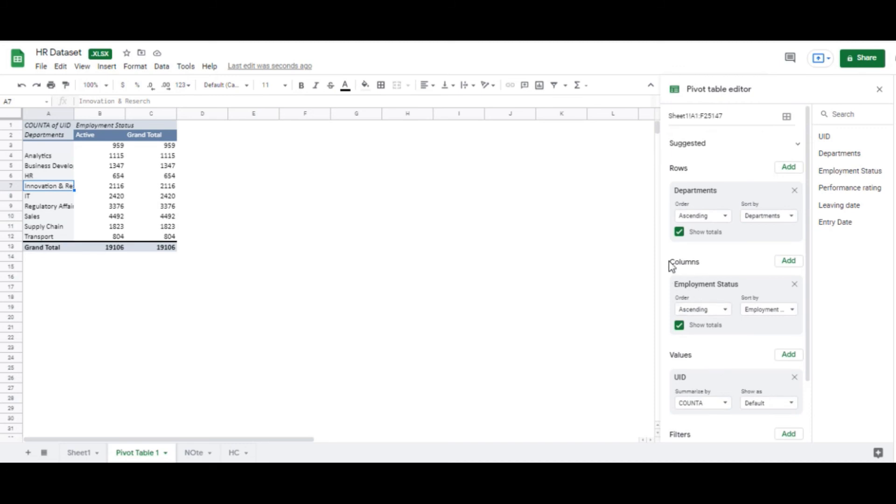
pyautogui.click(767, 222)
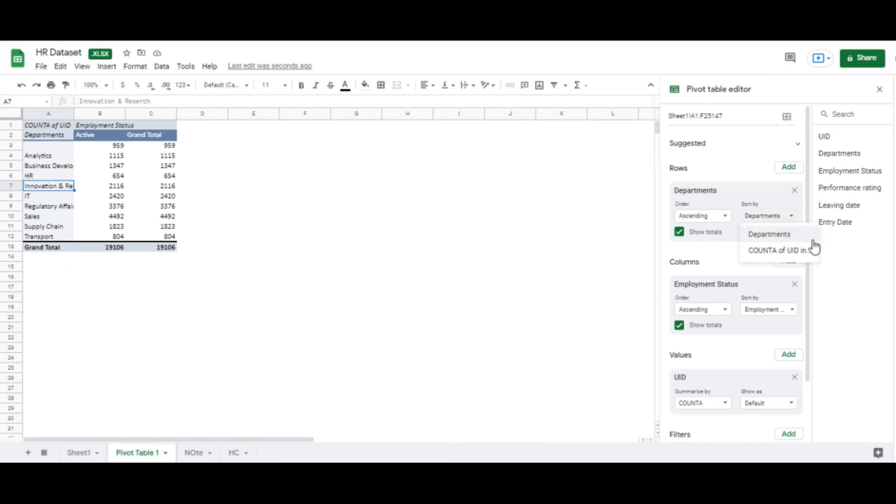
pyautogui.click(786, 255)
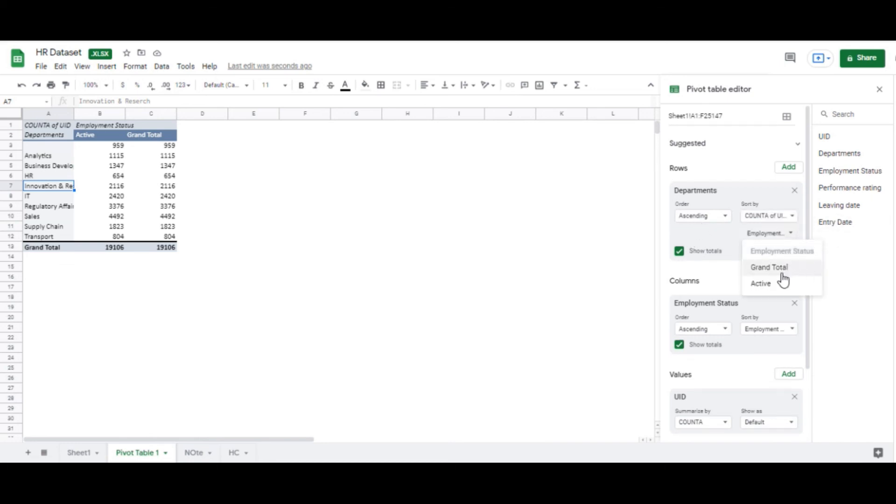
pyautogui.click(773, 286)
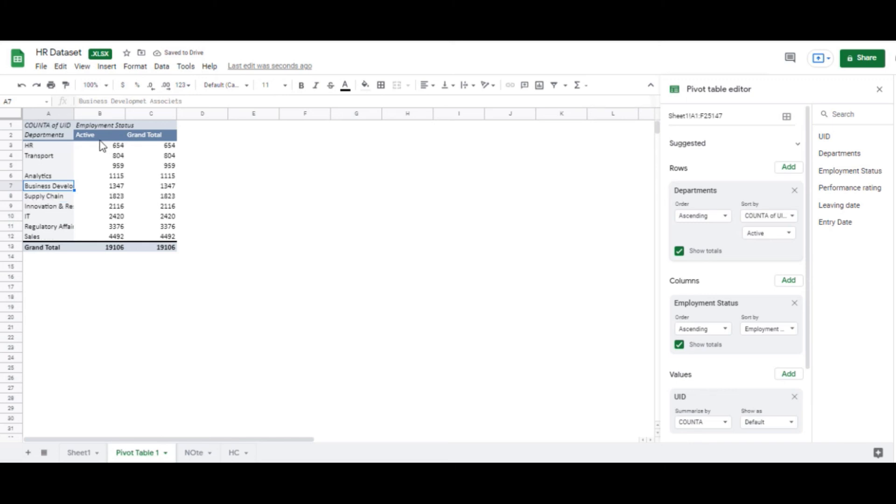
pyautogui.click(690, 216)
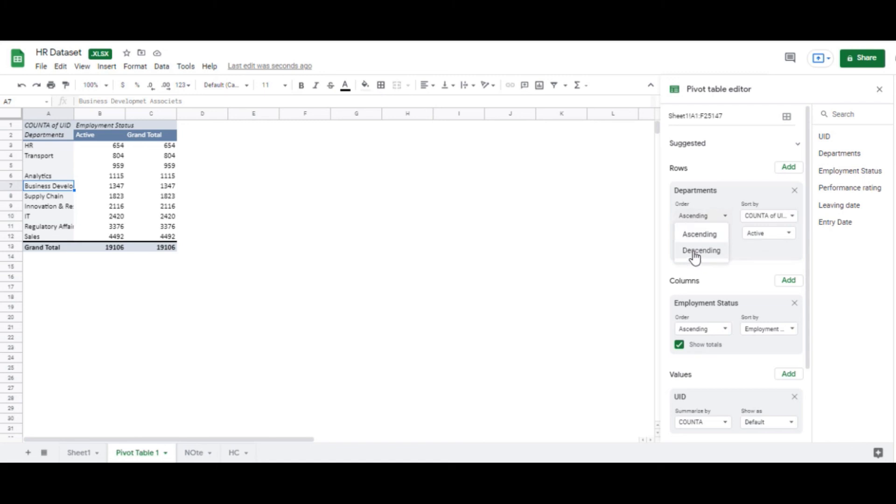
pyautogui.click(696, 255)
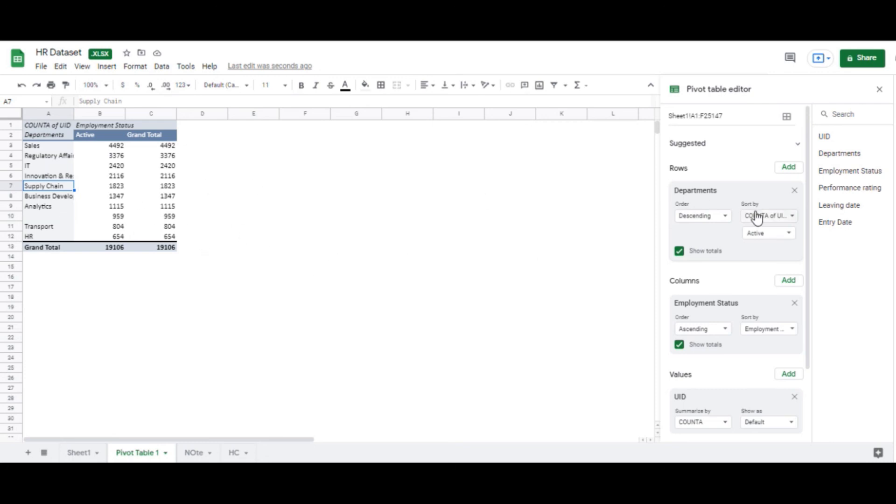
pyautogui.click(774, 220)
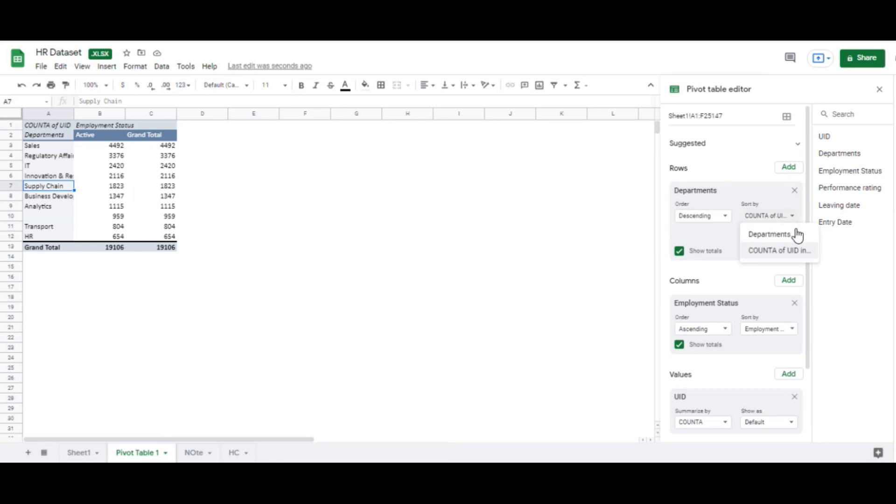
pyautogui.click(758, 253)
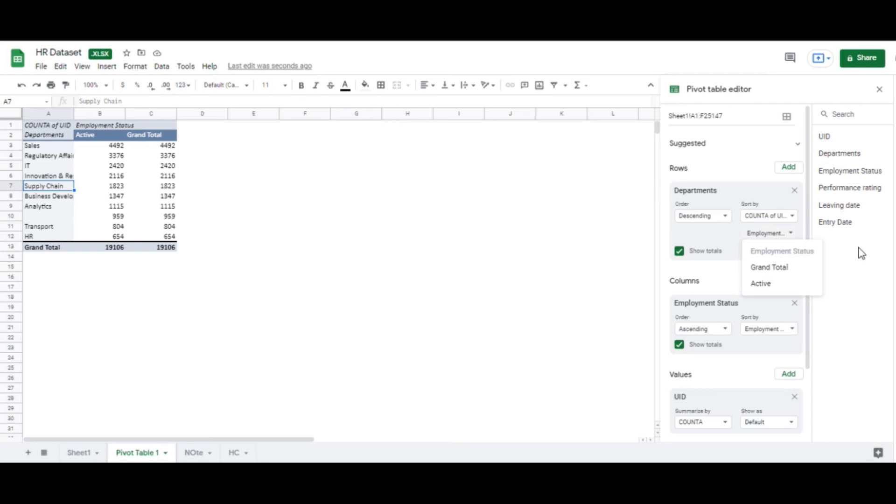
pyautogui.click(858, 291)
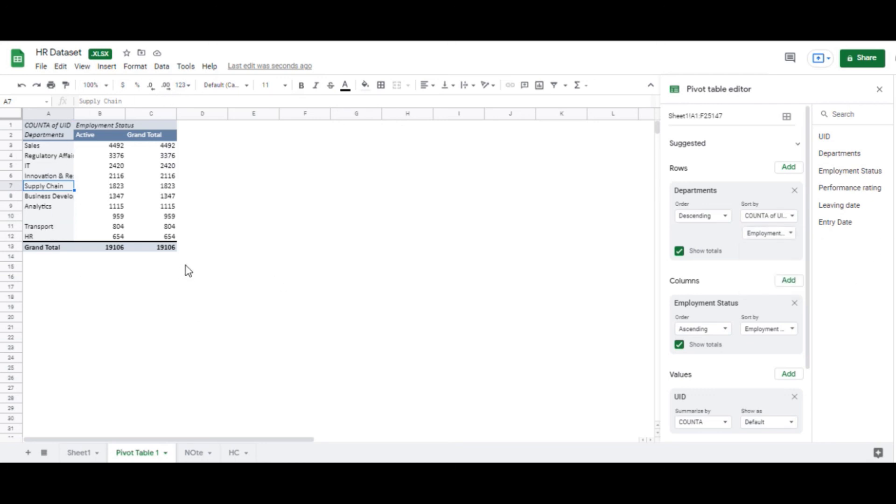